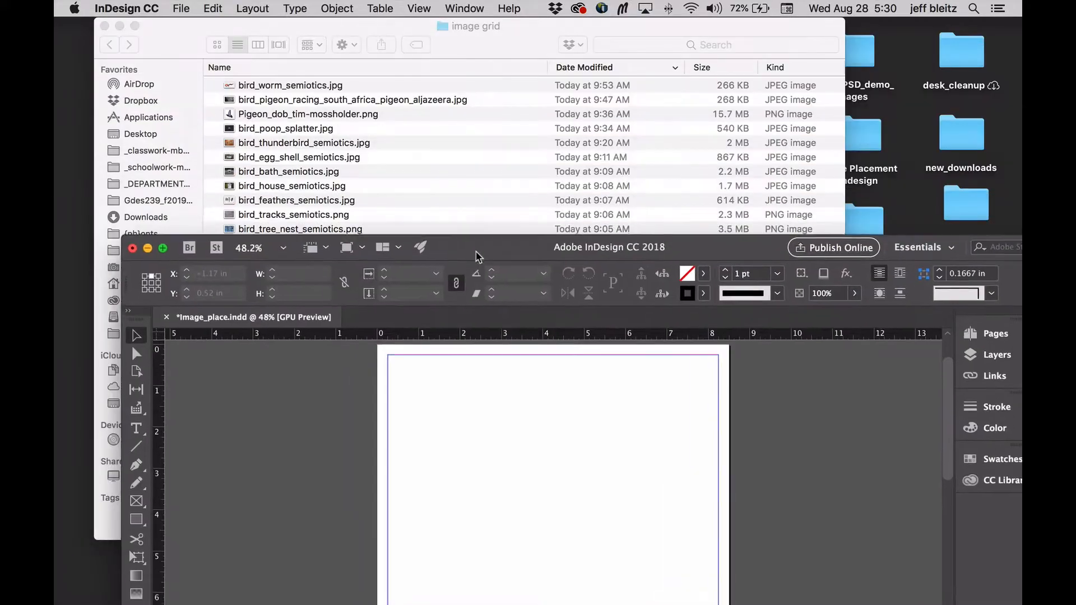
- Look over the bird images in the image grid folder and return to the Image_place.indd document in InDesign
left_click(398, 133)
left_click_drag(199, 33, 159, 27)
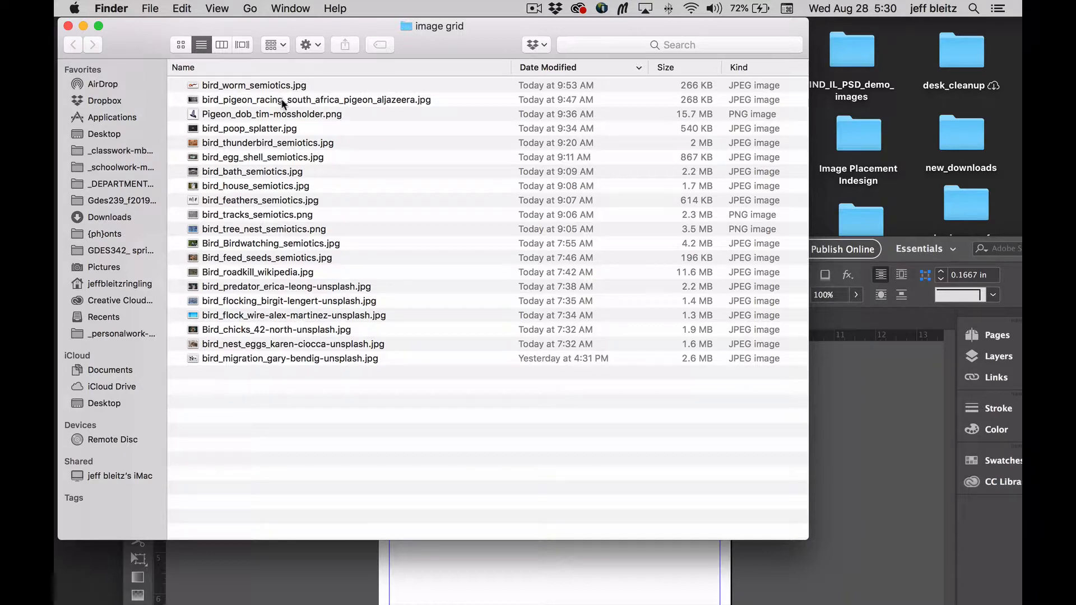
left_click(275, 361)
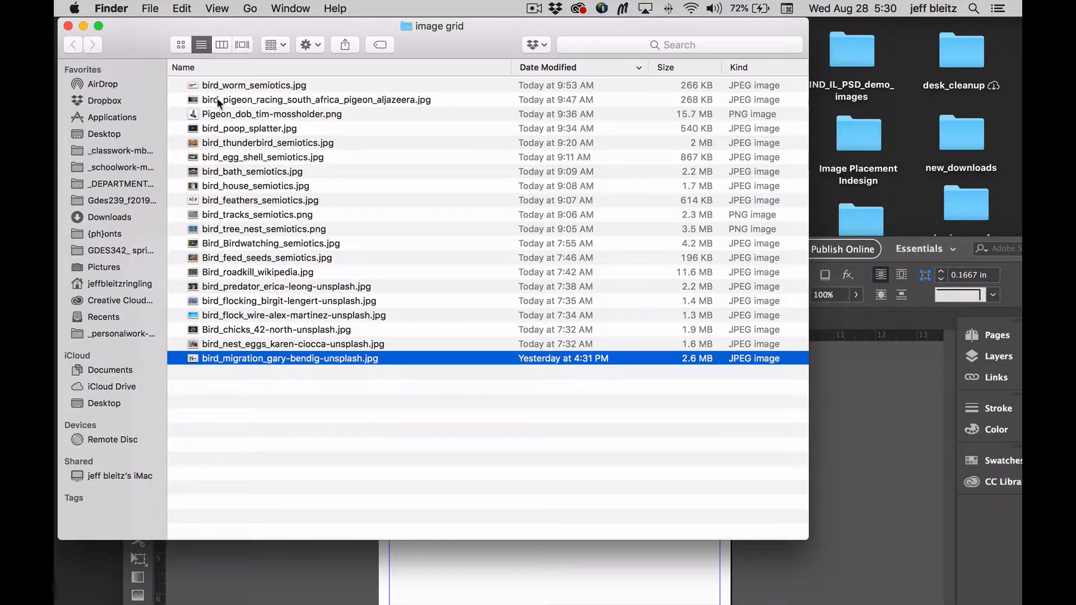
left_click(301, 563)
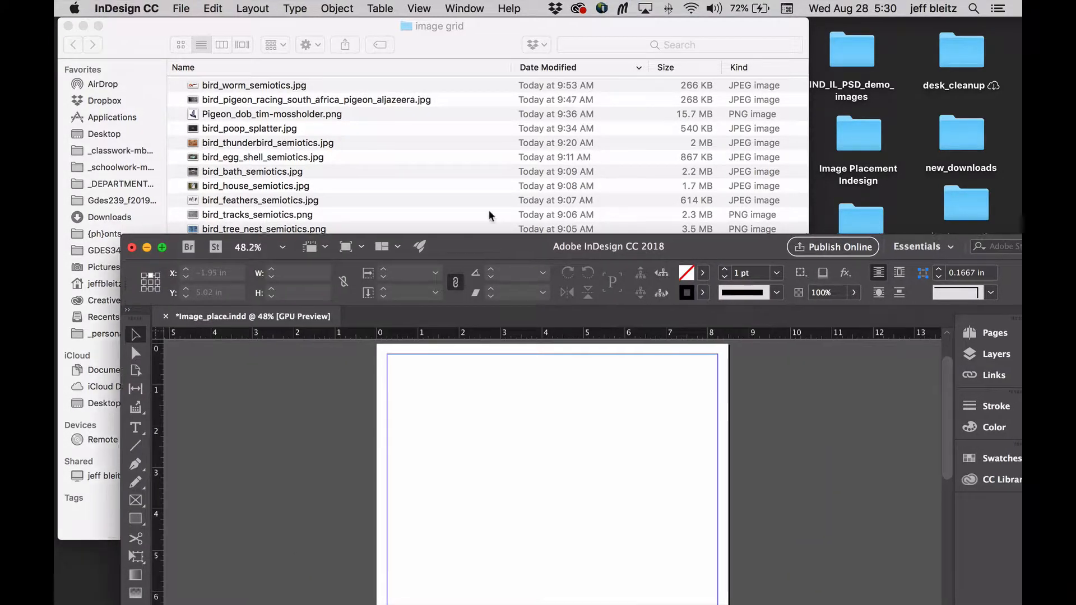
left_click_drag(486, 245, 451, 25)
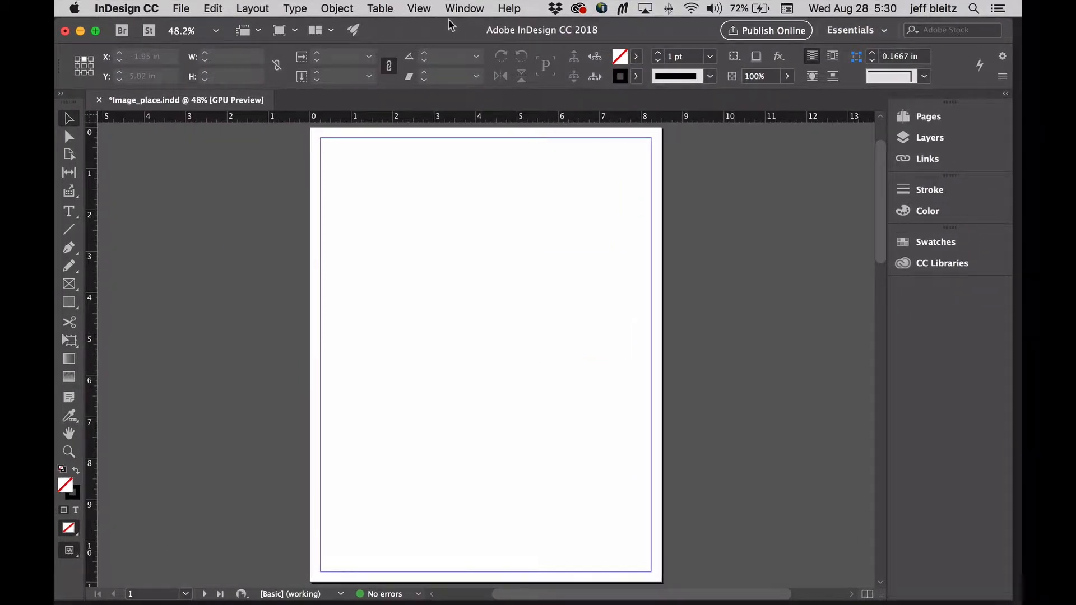
- Load every image in the image grid folder, from bird_worm_semiotics.jpg to bird_migration_gary-bendig-unsplash.jpg, for placing
left_click(178, 10)
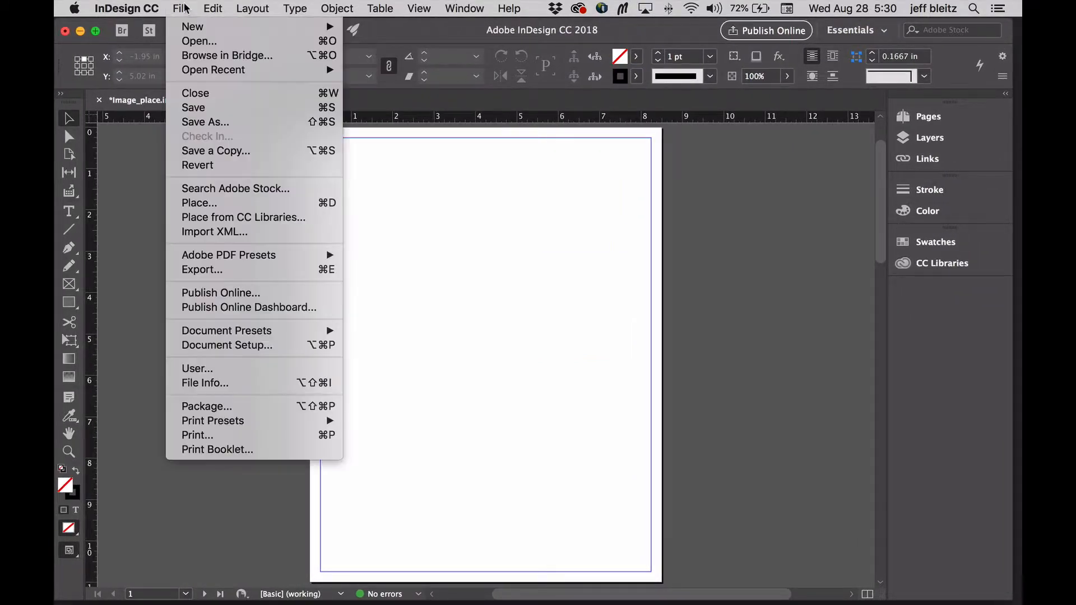
left_click(222, 206)
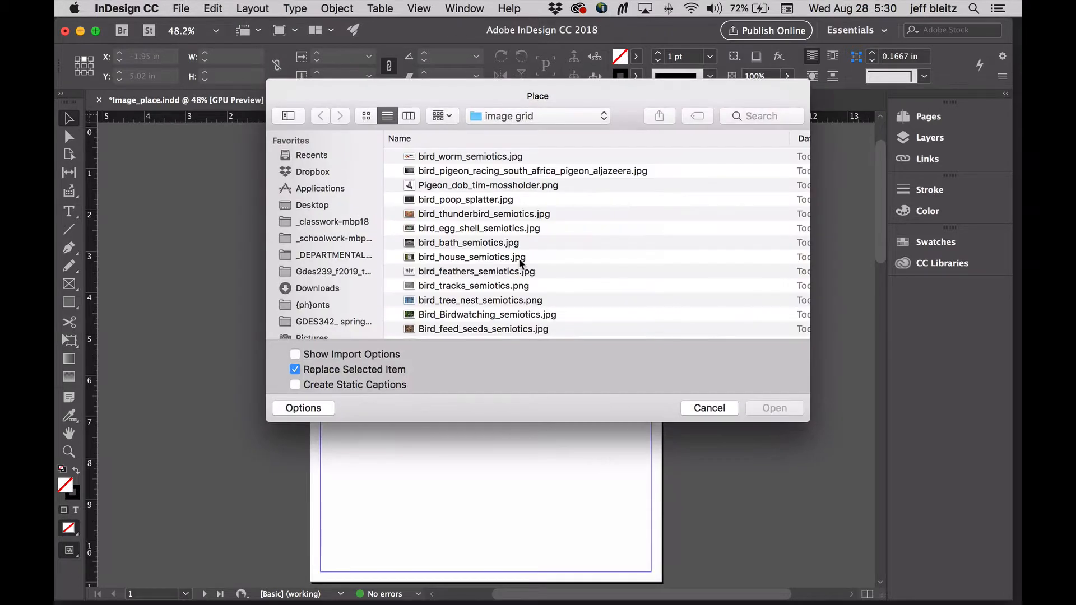
left_click(536, 157)
scroll(596, 236, "down", 4)
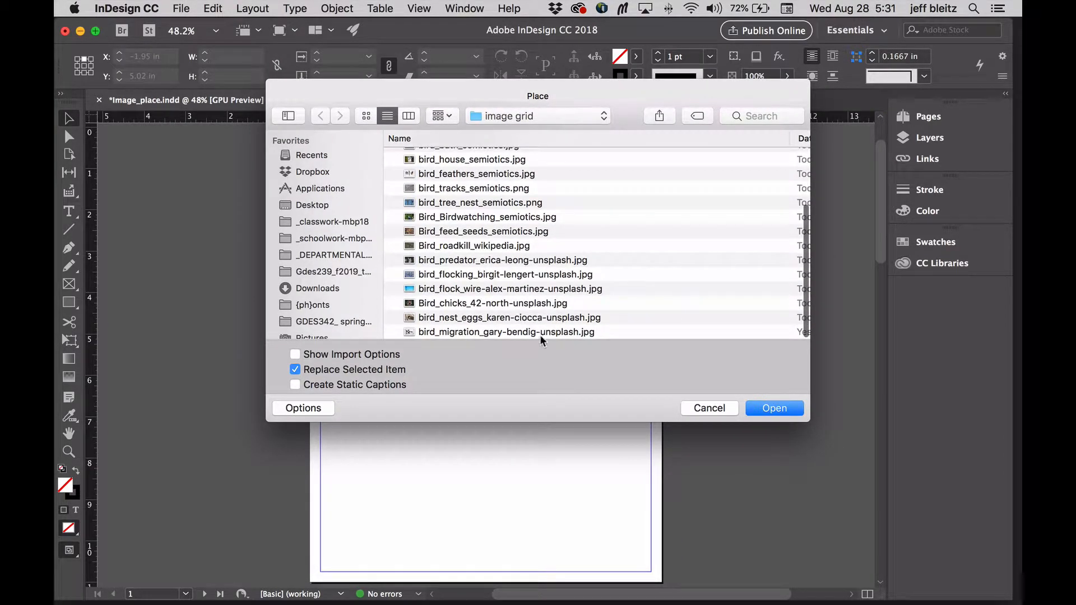
left_click(543, 330, "shift")
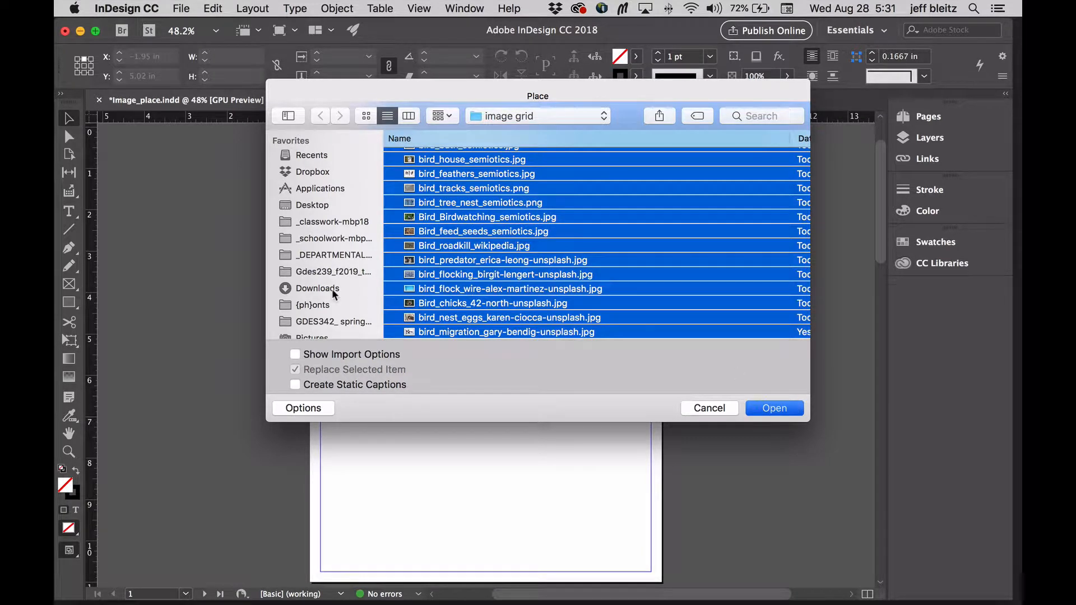
key("Return")
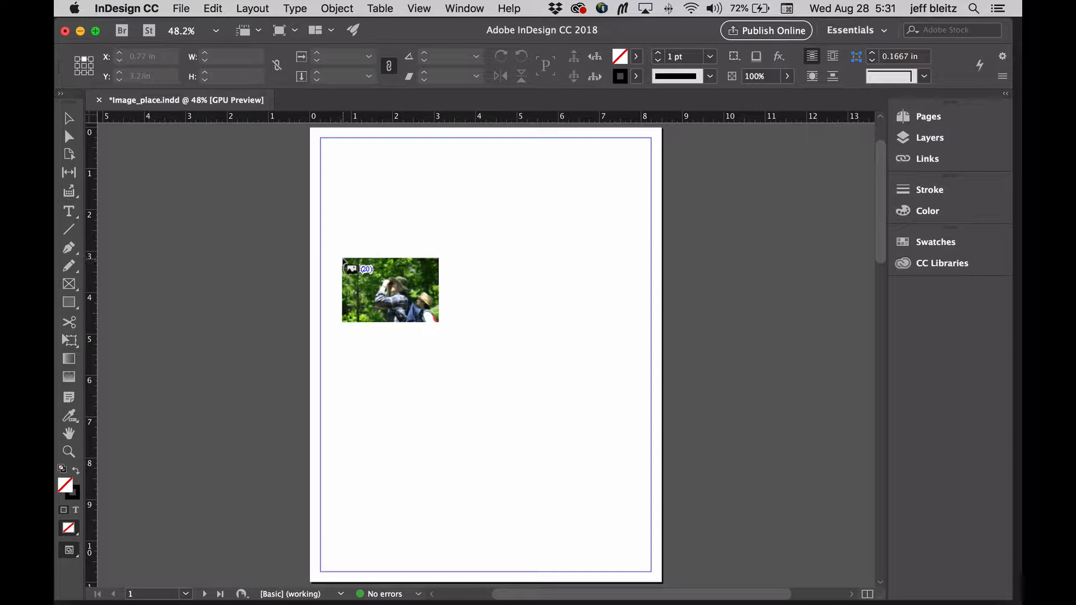
- Place the first four loaded images one at a time, the birdwatching photo in the page frame and the others at full size
left_click(553, 356)
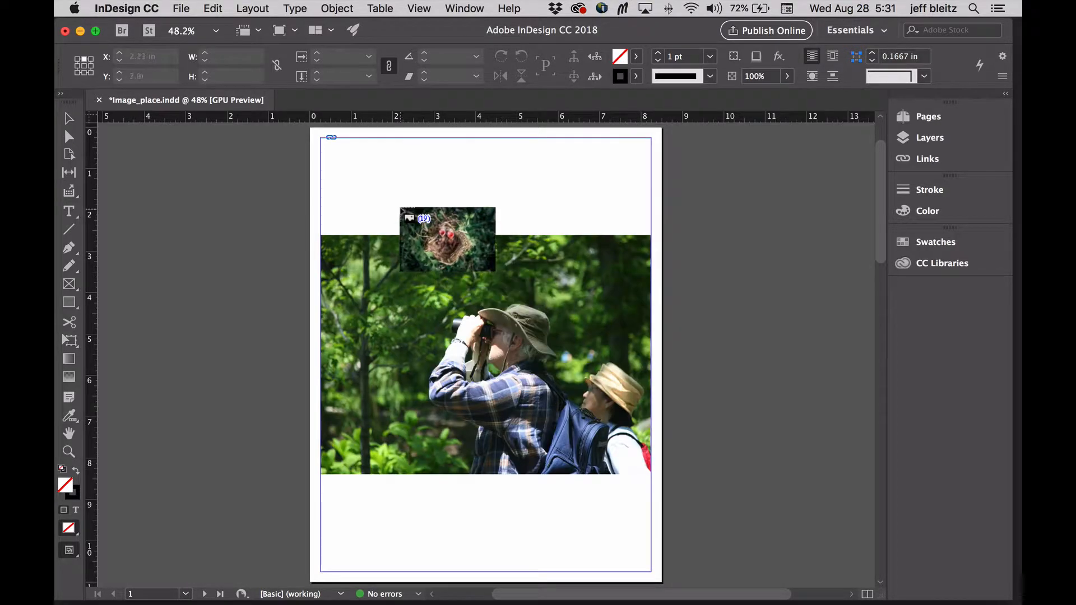
left_click(400, 208)
left_click(216, 213)
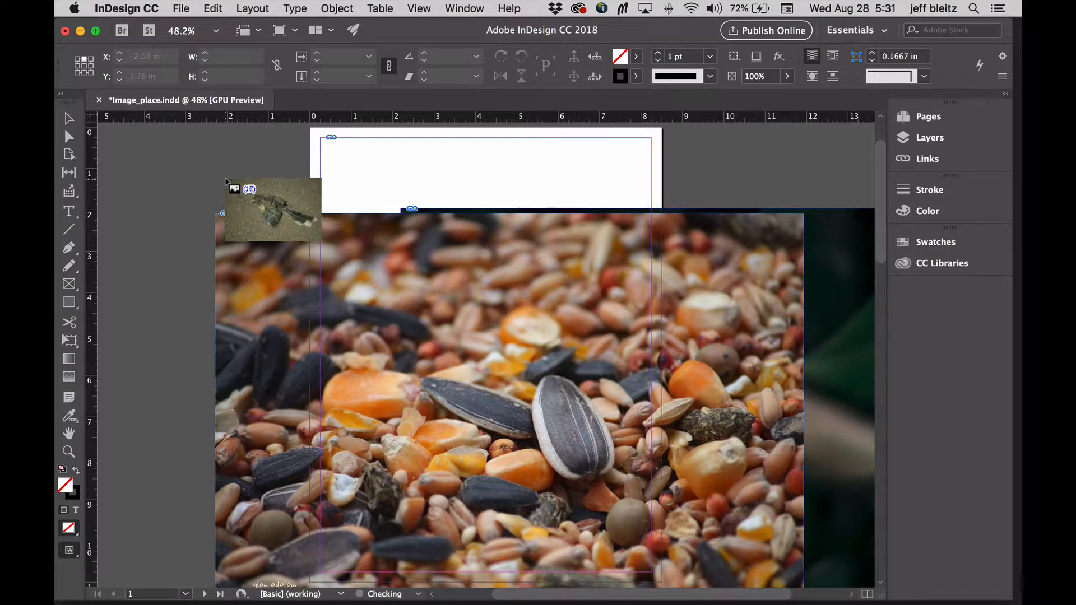
left_click(226, 180)
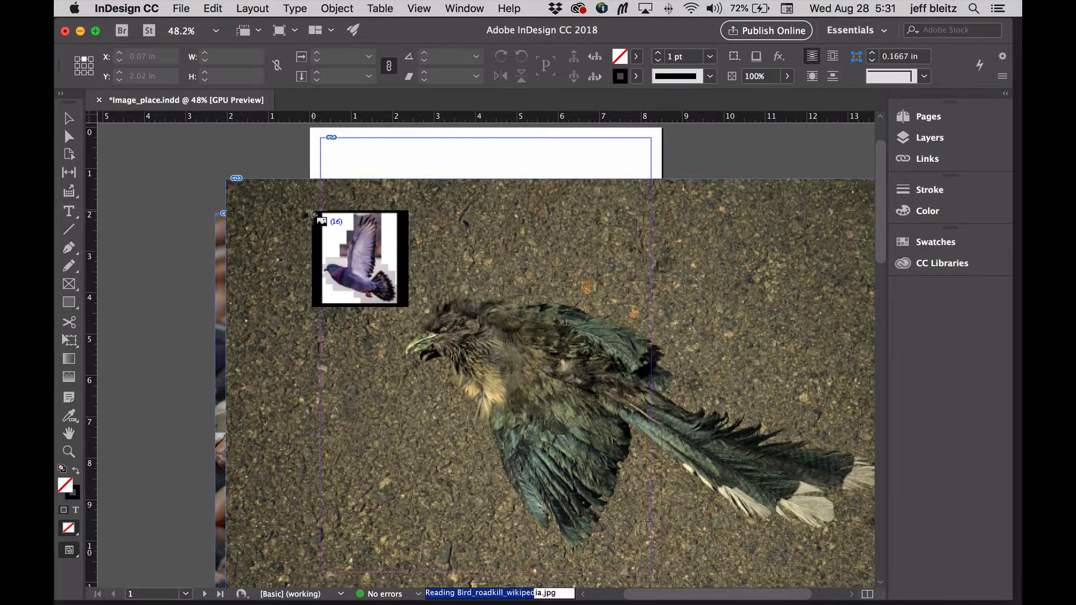
- Discard all the images still loaded for placing
key("Escape")
key("Escape")
key("Escape")
key("Escape")
key("Escape")
key("Escape")
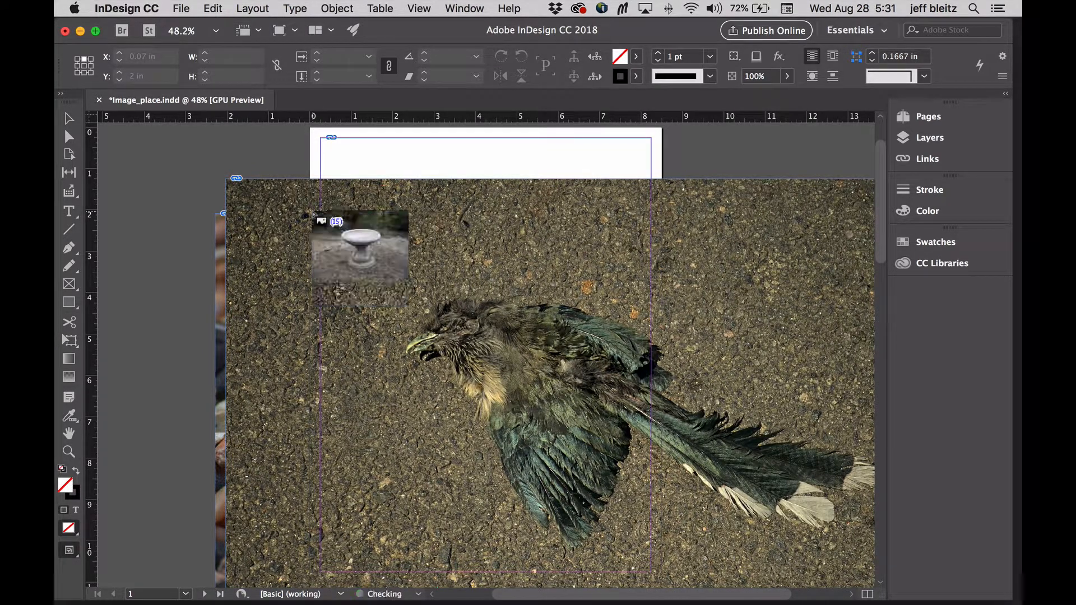
key("Escape")
key("Escape")
key("Escape")
key("Escape")
key("Escape")
key("Escape")
key("Escape")
key("Escape")
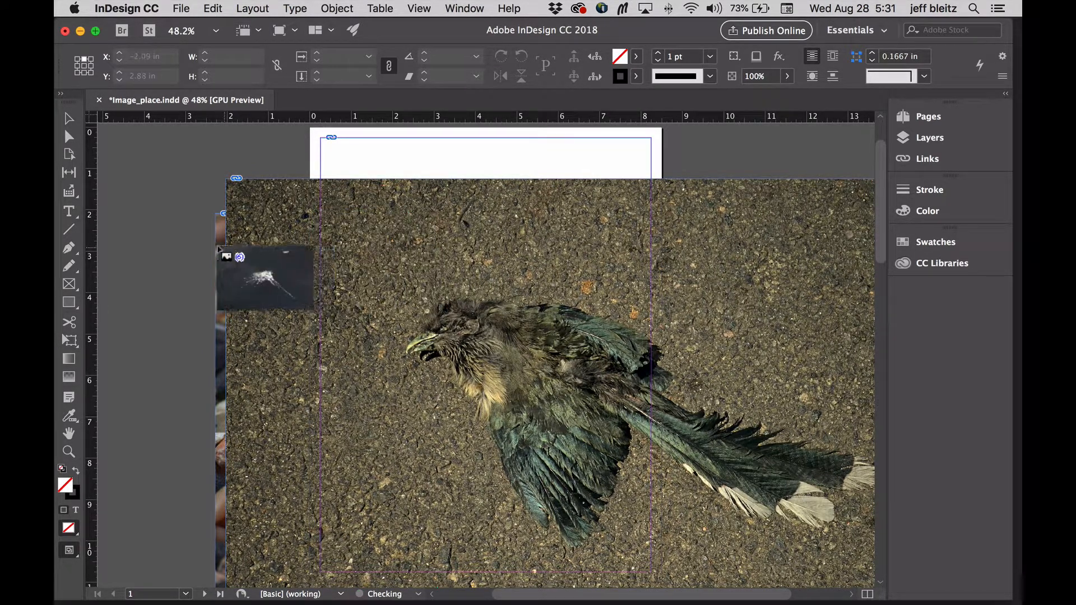
key("Escape")
key("Escape")
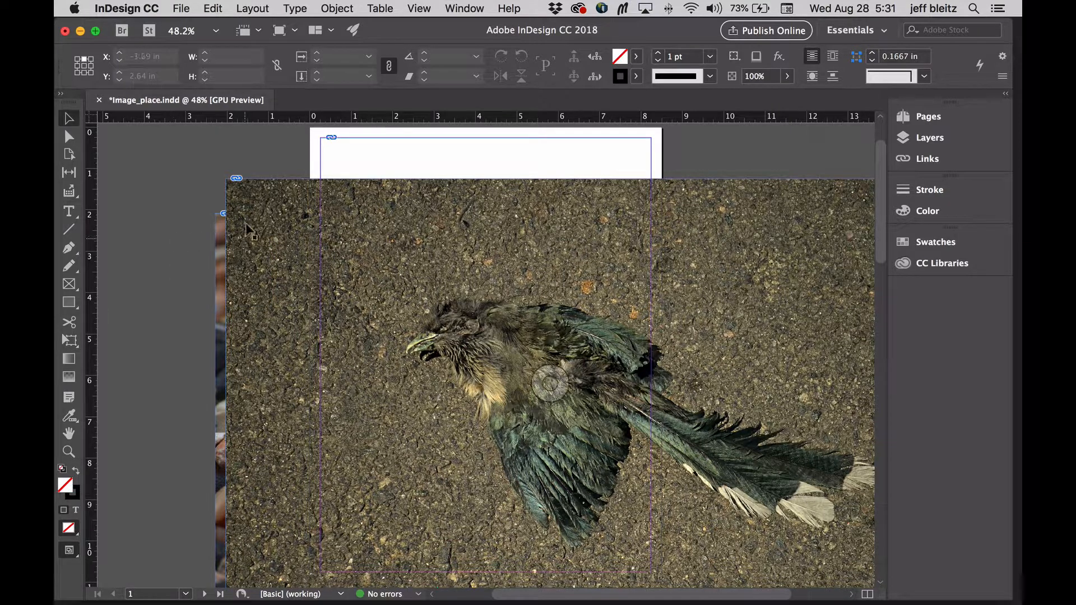
- Delete the oversized roadkill, seed and chicks images that overlap the page
left_click_drag(208, 160, 287, 291)
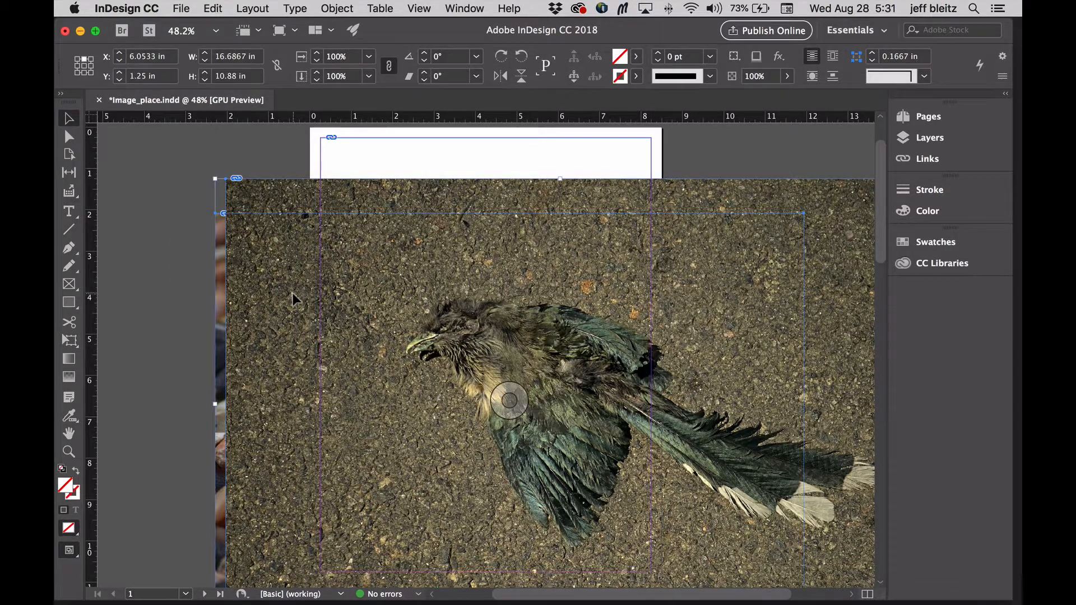
key("Delete")
left_click(492, 275)
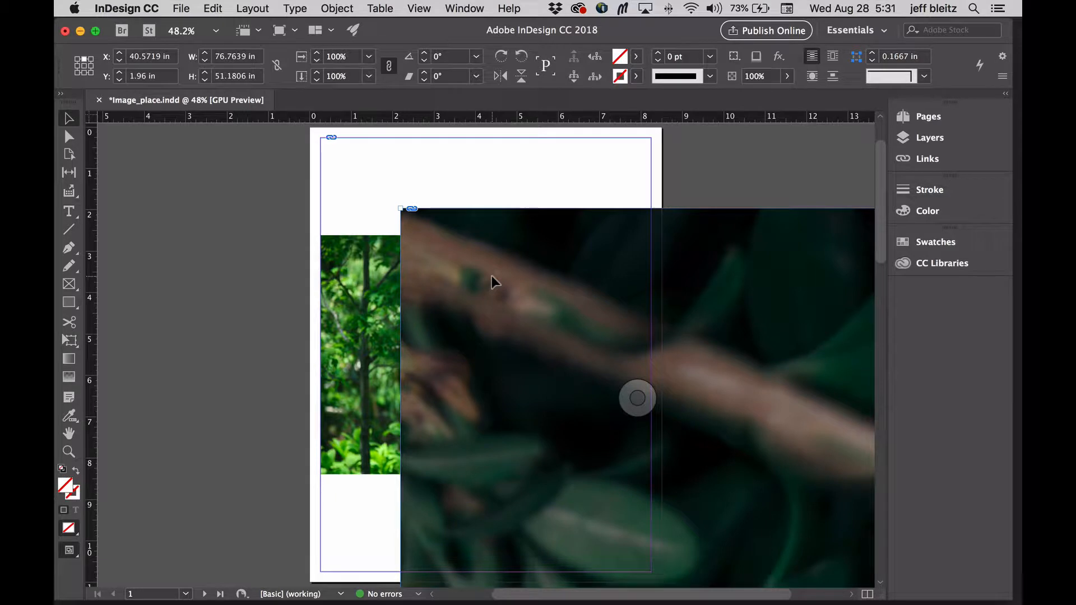
key("Delete")
- Delete the birdwatching photo from inside its frame, keep the empty frame on the page, and leave nothing selected
left_click(471, 286)
left_click(69, 136)
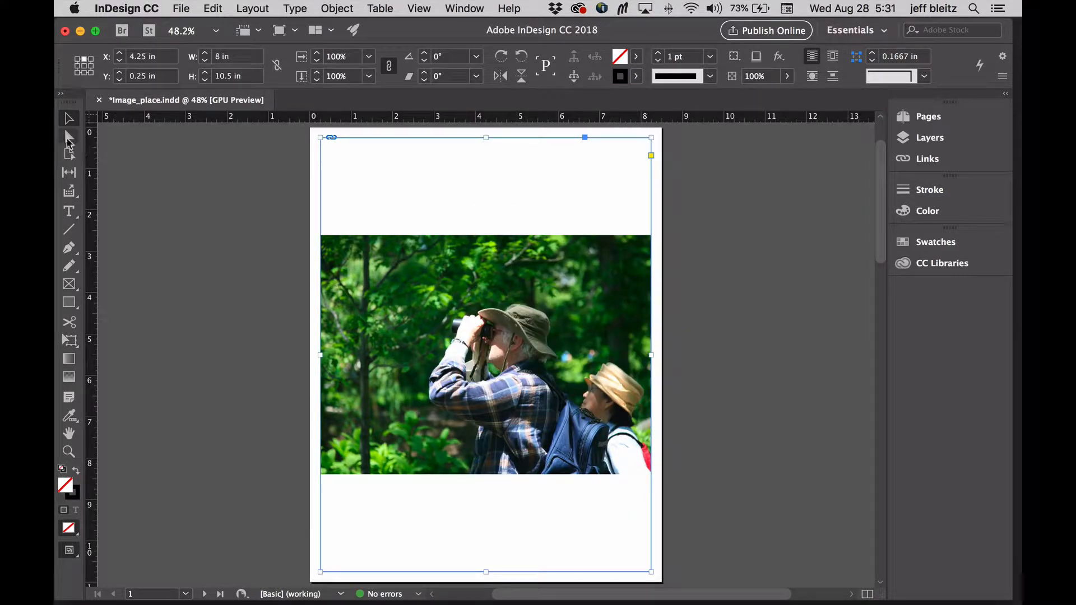
left_click(252, 223)
left_click(403, 275)
key("Delete")
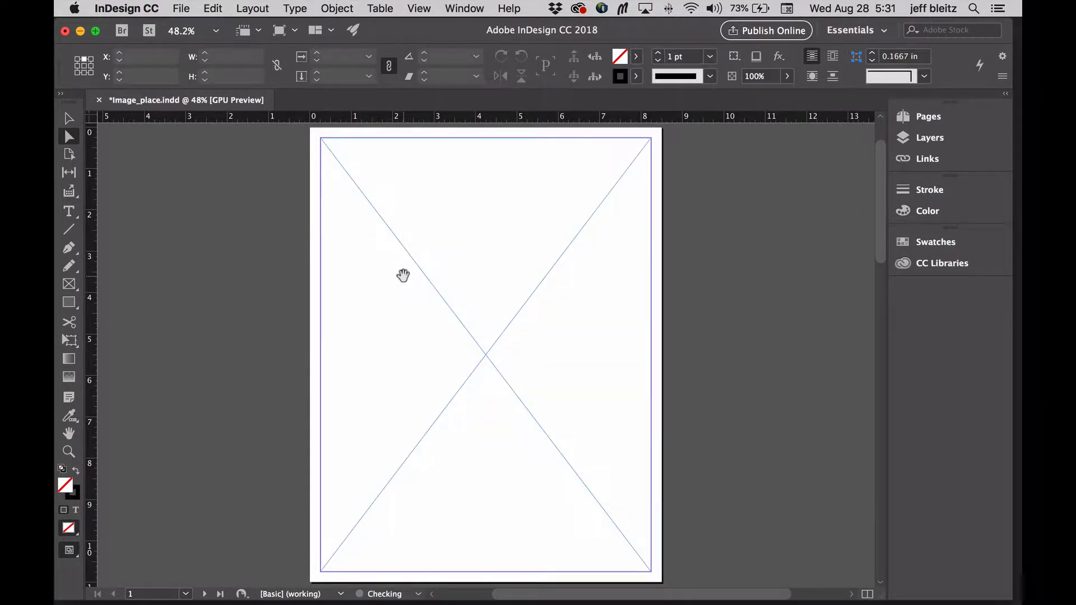
left_click(68, 118)
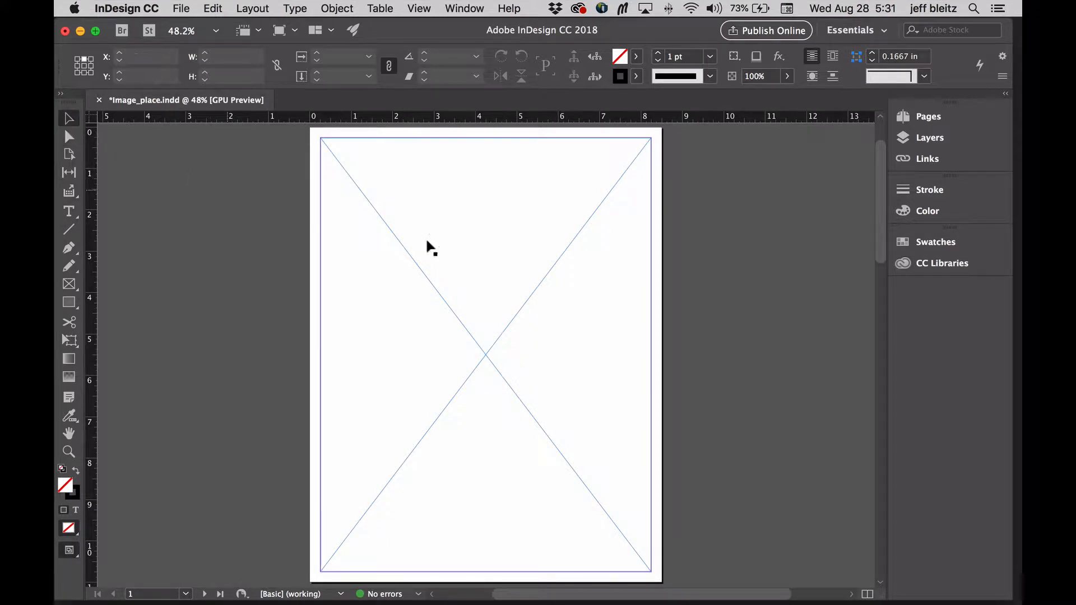
left_click(449, 240)
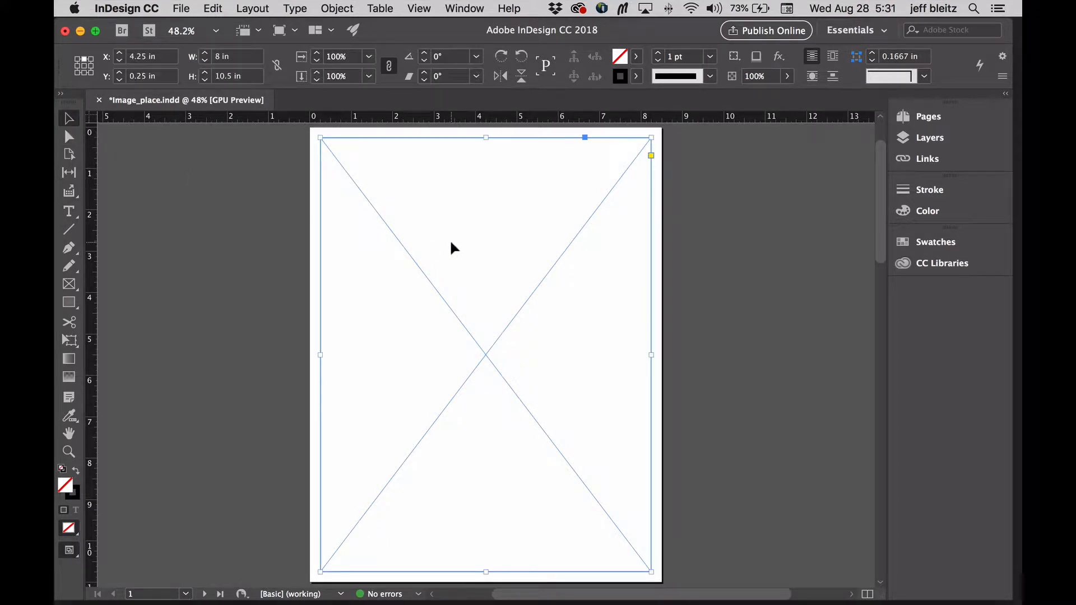
left_click(273, 336)
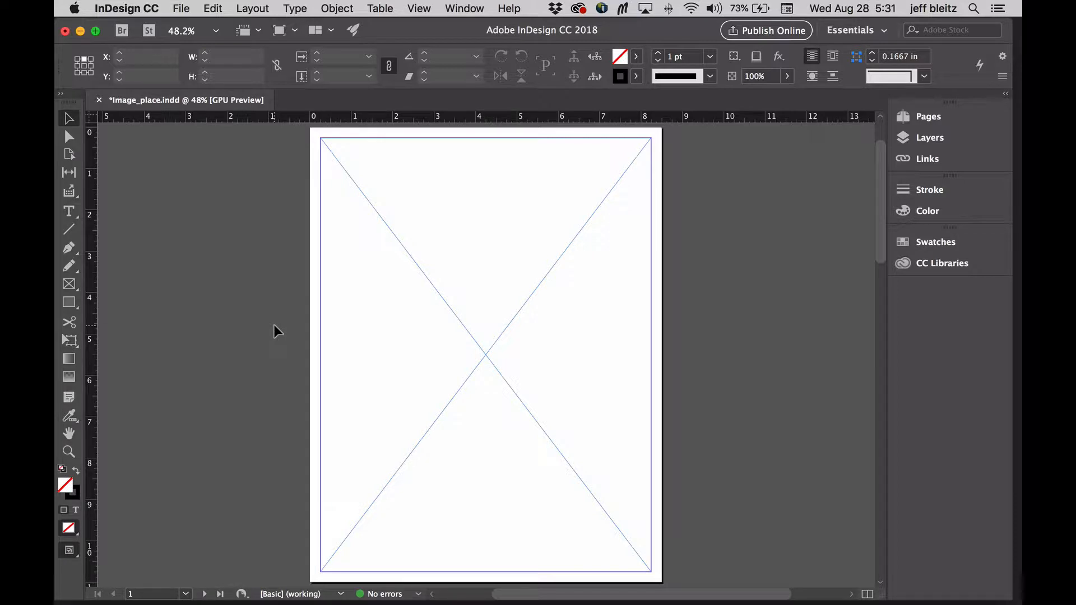
- Load all the images from bird_worm_semiotics.jpg to bird_migration_gary-bendig-unsplash.jpg for placing again
key("super+d")
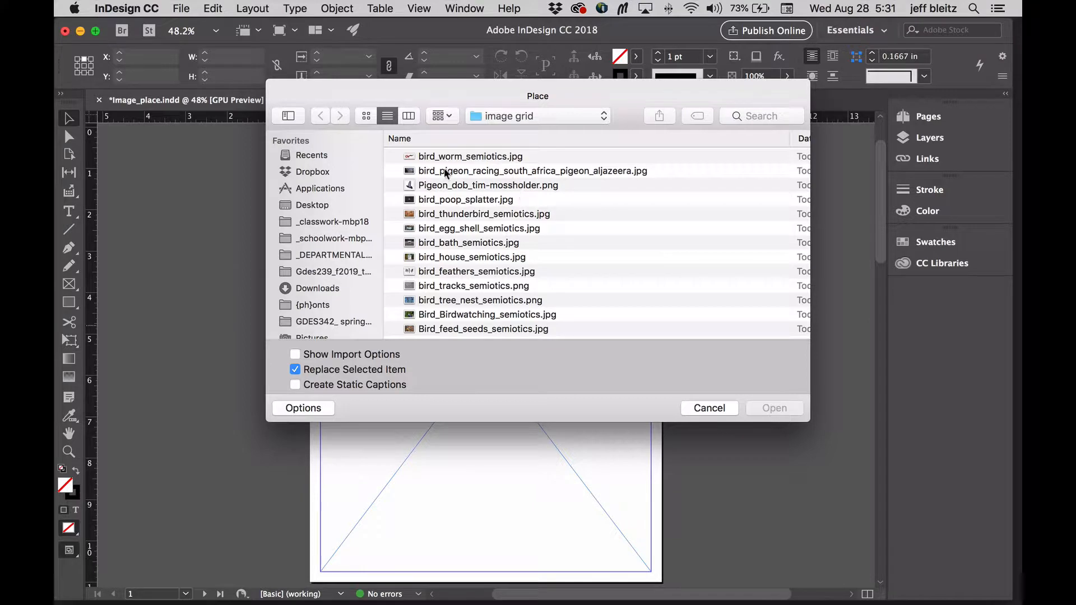
left_click(464, 158)
scroll(548, 221, "down", 4)
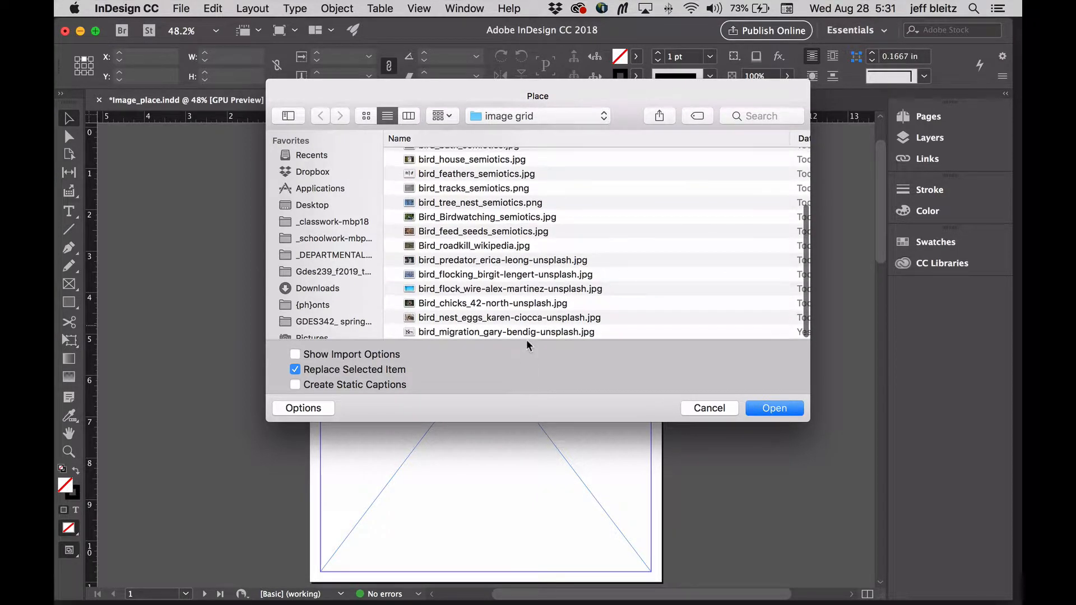
left_click(532, 331, "shift")
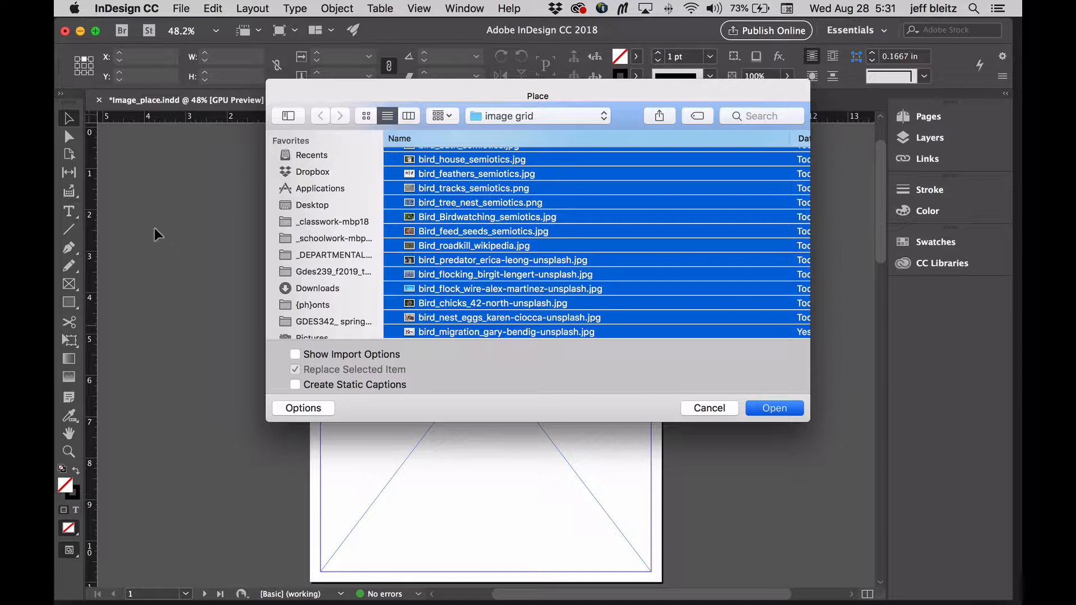
key("Return")
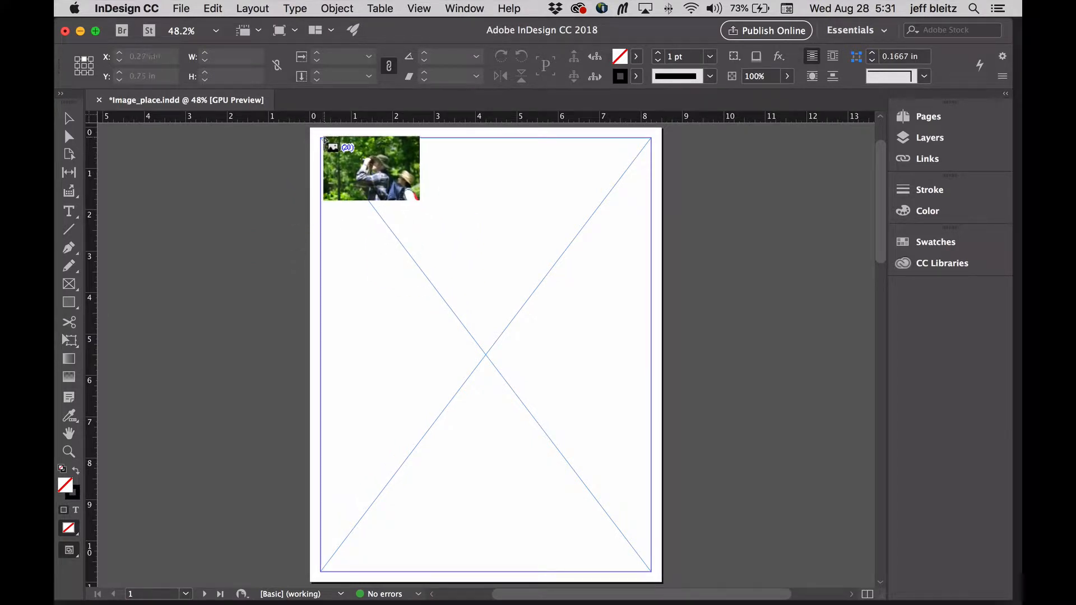
- Place the loaded images as a grid of four columns by five rows between the side margins, about 8 in wide and 8.95 in high
left_click_drag(322, 139, 454, 306)
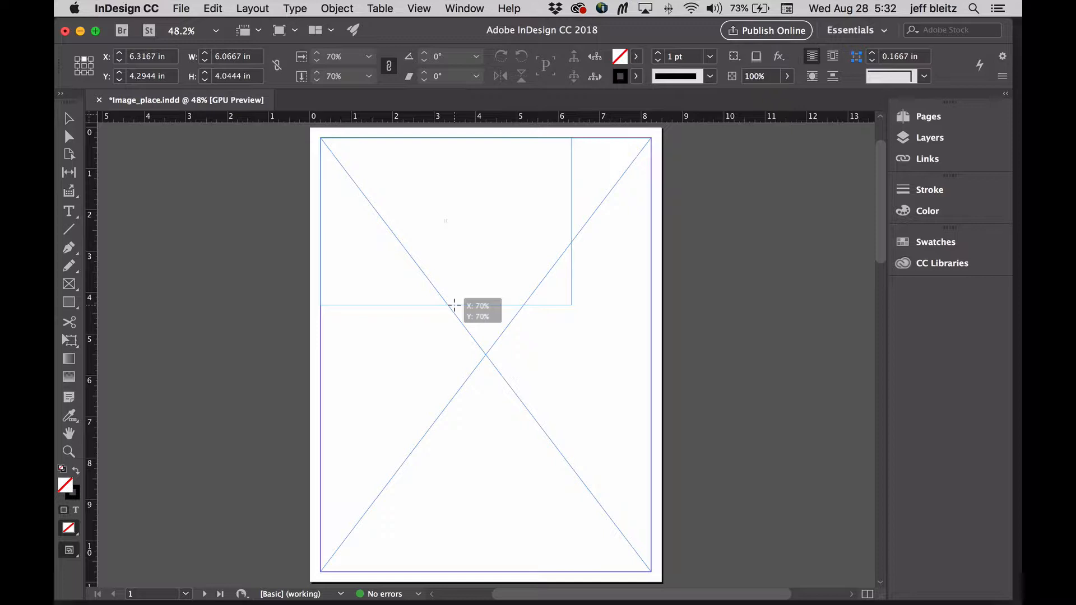
left_click_drag(454, 306, 454, 306)
left_click_drag(455, 306, 470, 347)
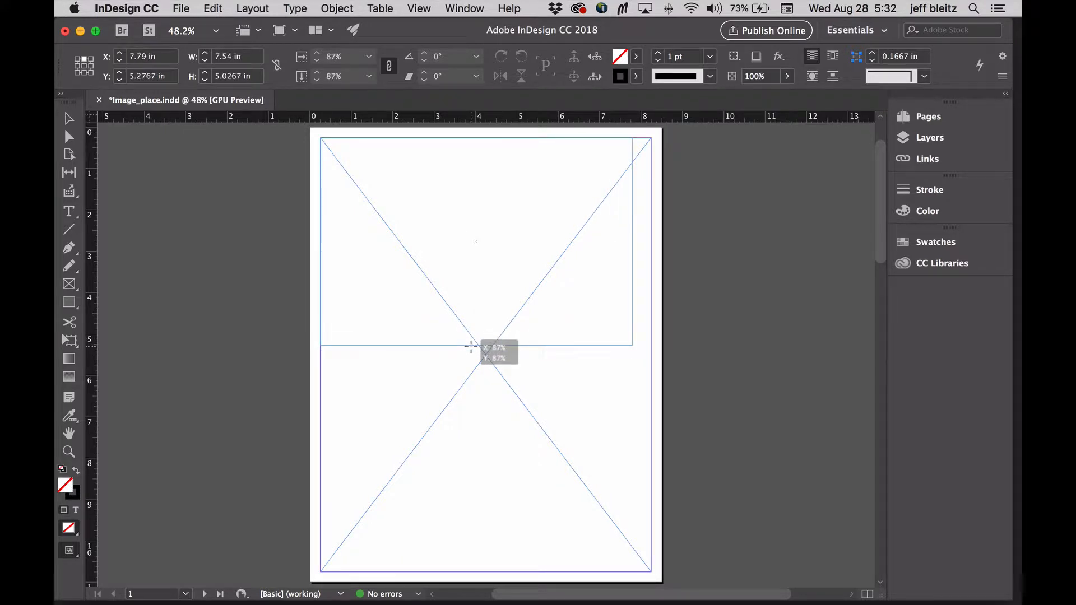
left_click_drag(470, 346, 633, 455)
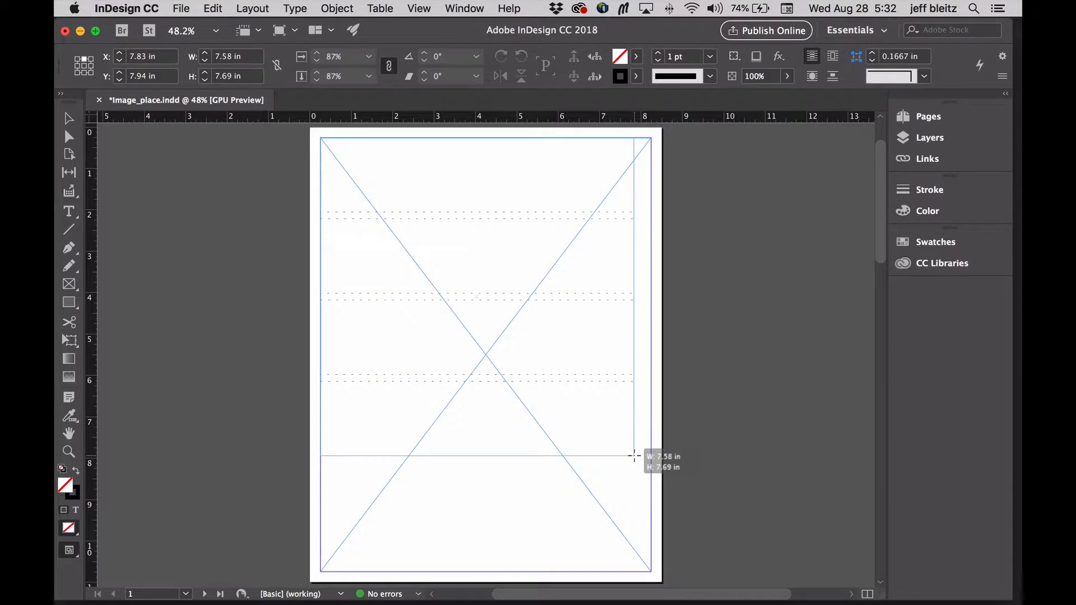
left_click_drag(634, 455, 637, 480)
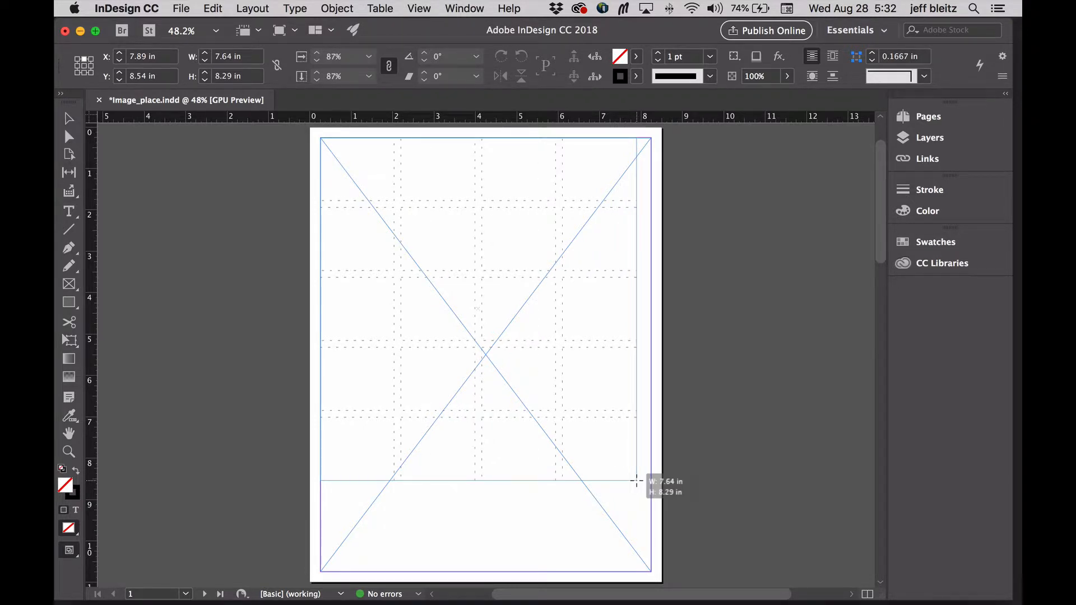
left_click_drag(637, 481, 649, 508)
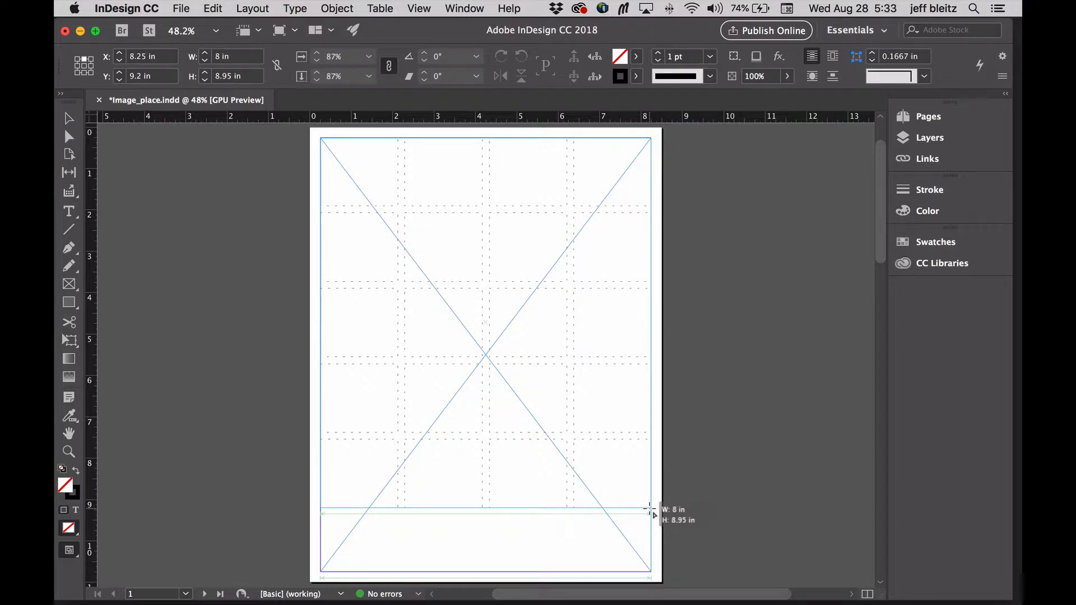
left_click_drag(650, 508, 649, 508)
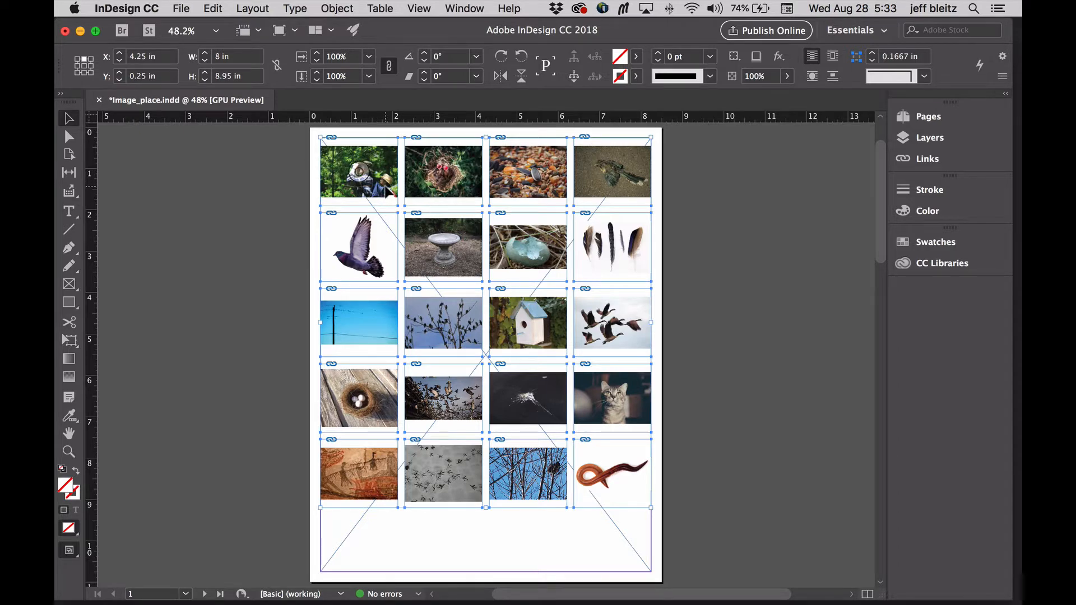
- Inspect the placed images at 75% magnification, from the grid's first row to its last
key("super+equal")
key("super+equal")
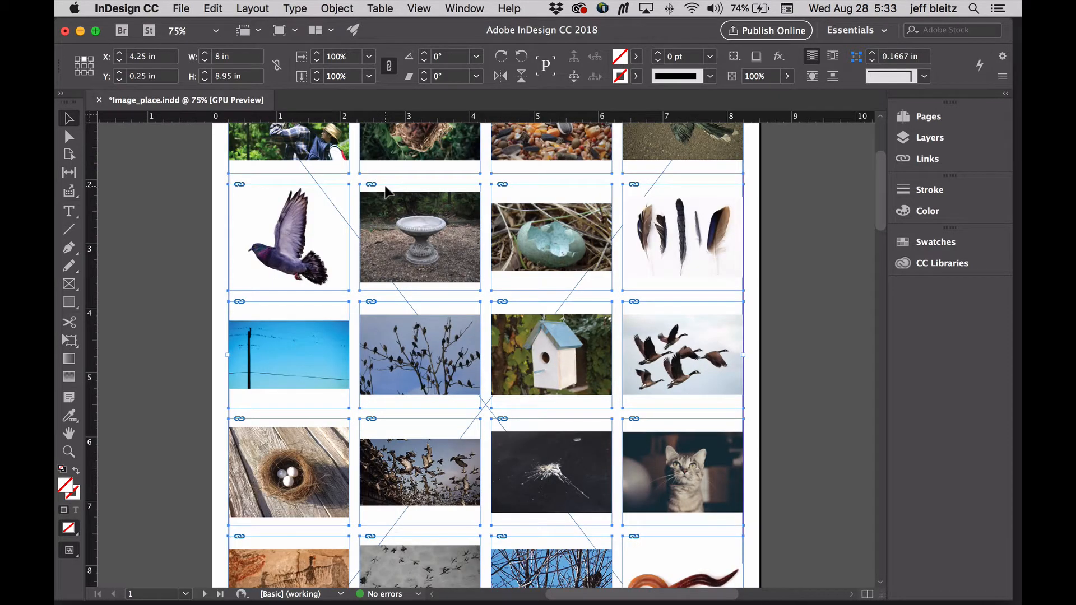
scroll(575, 270, "up", 5)
scroll(601, 260, "down", 6)
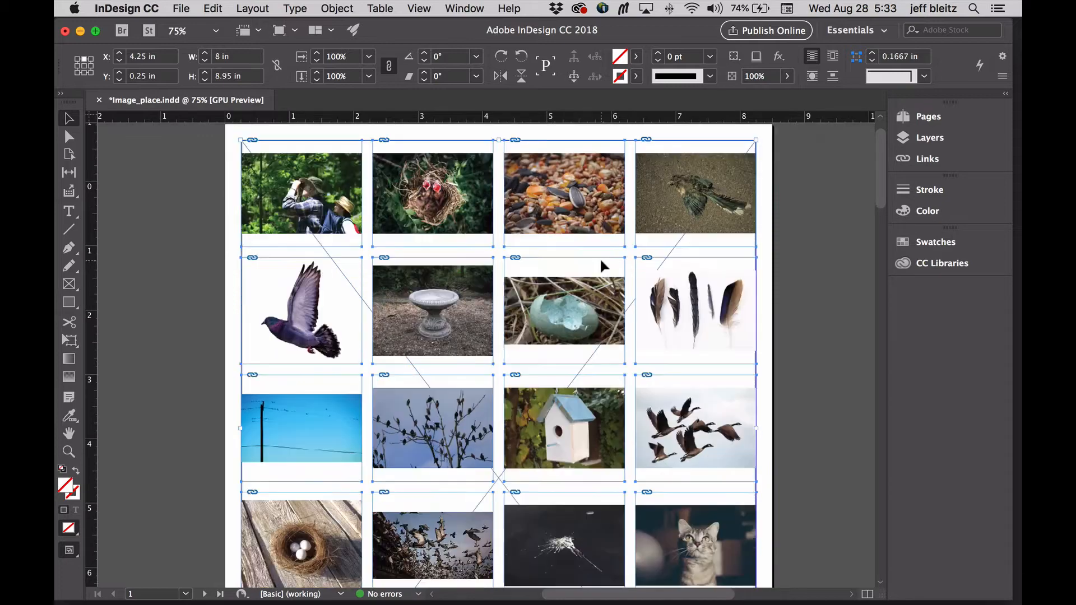
scroll(600, 261, "down", 3)
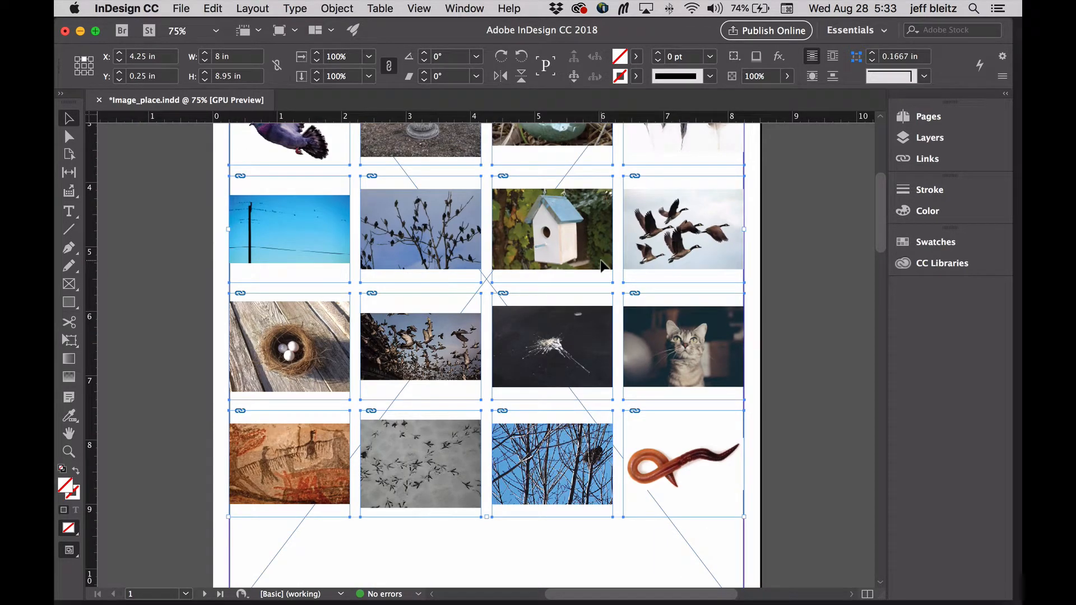
- Apply Fill Frame Proportionally to all the selected images in the grid, and leave nothing selected
scroll(601, 264, "up", 2)
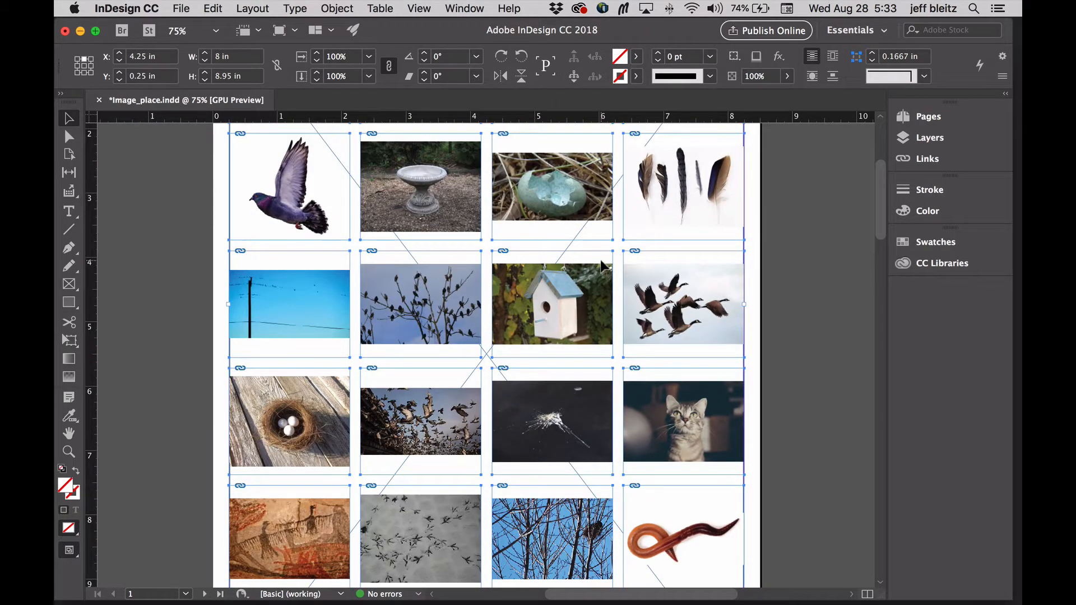
left_click(347, 10)
mouse_move(408, 273)
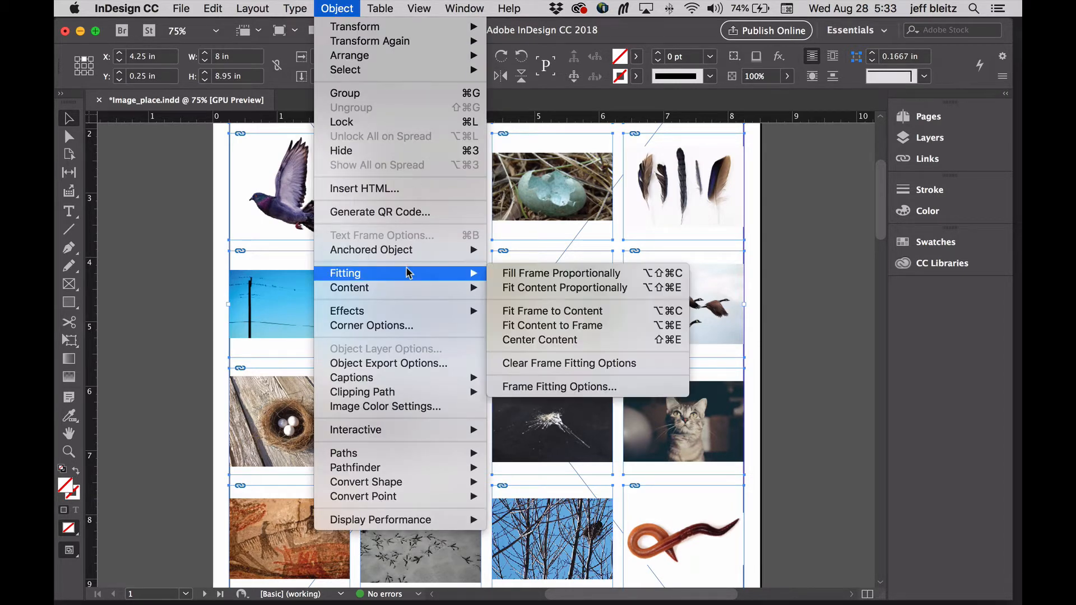
left_click(339, 8)
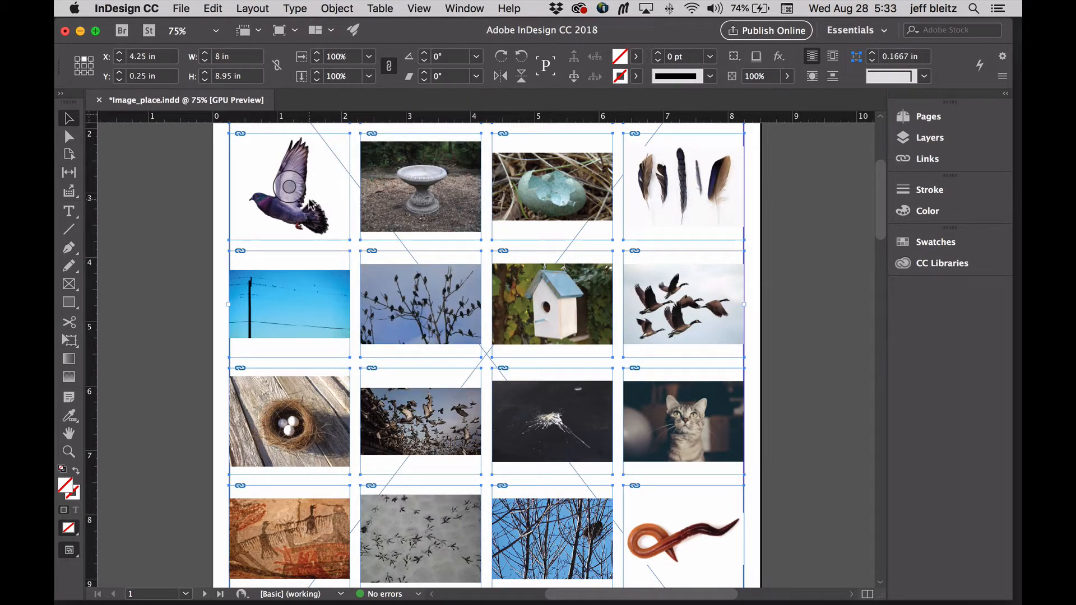
right_click(309, 205)
mouse_move(371, 379)
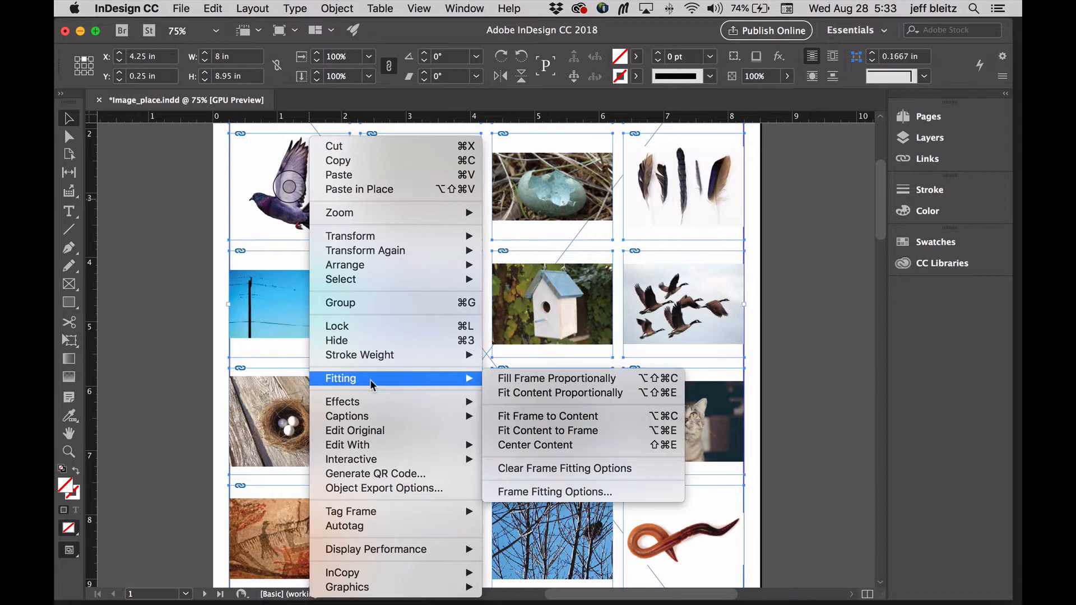
left_click(543, 380)
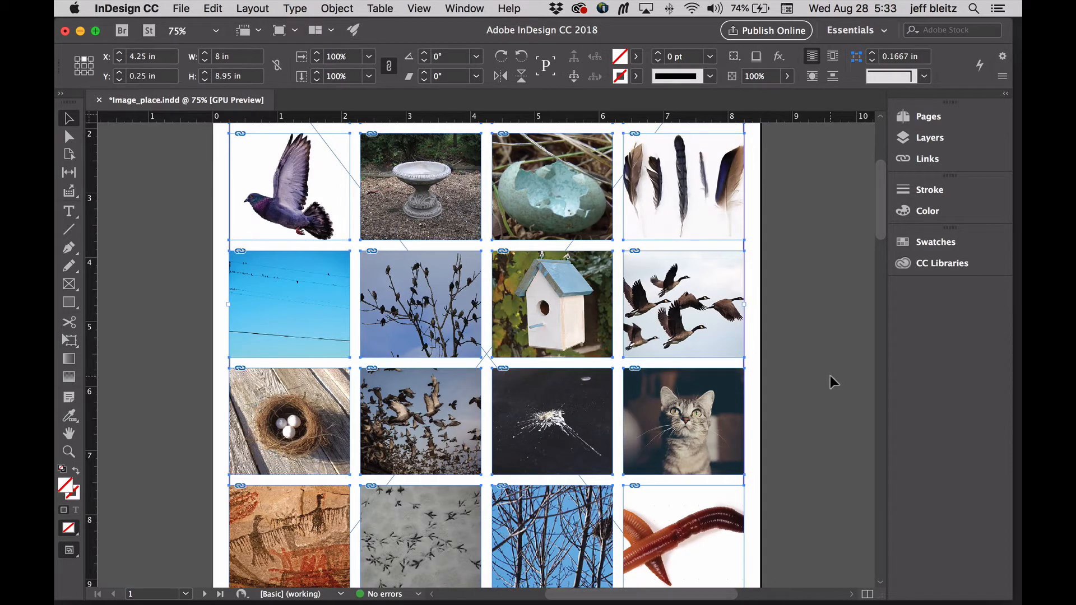
key("super+minus")
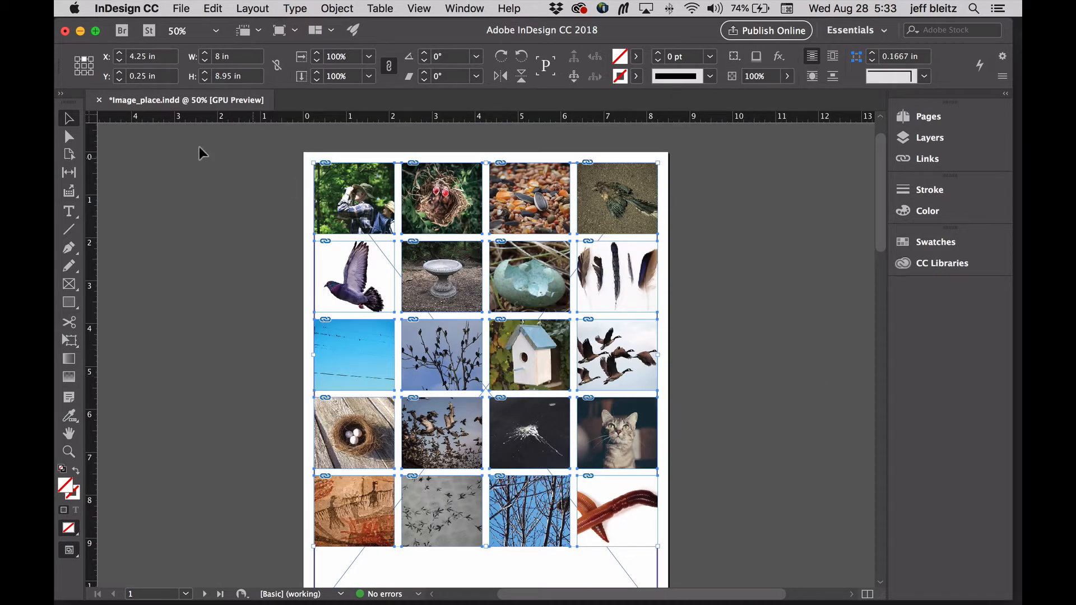
left_click(165, 172)
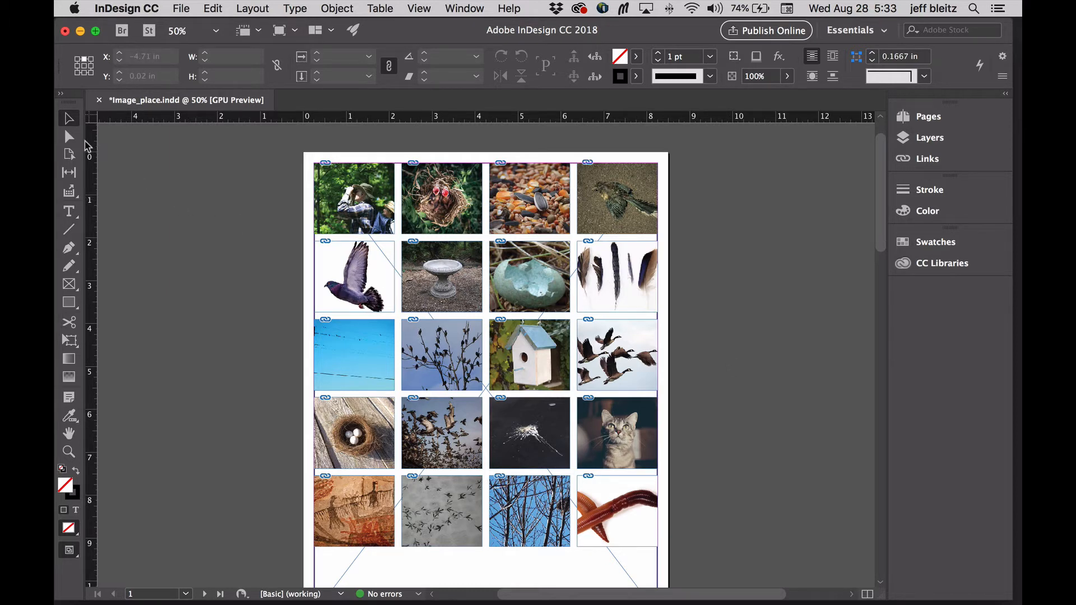
- Apply Fit Content Proportionally to the flying pigeon image in the grid's second row
left_click(363, 266)
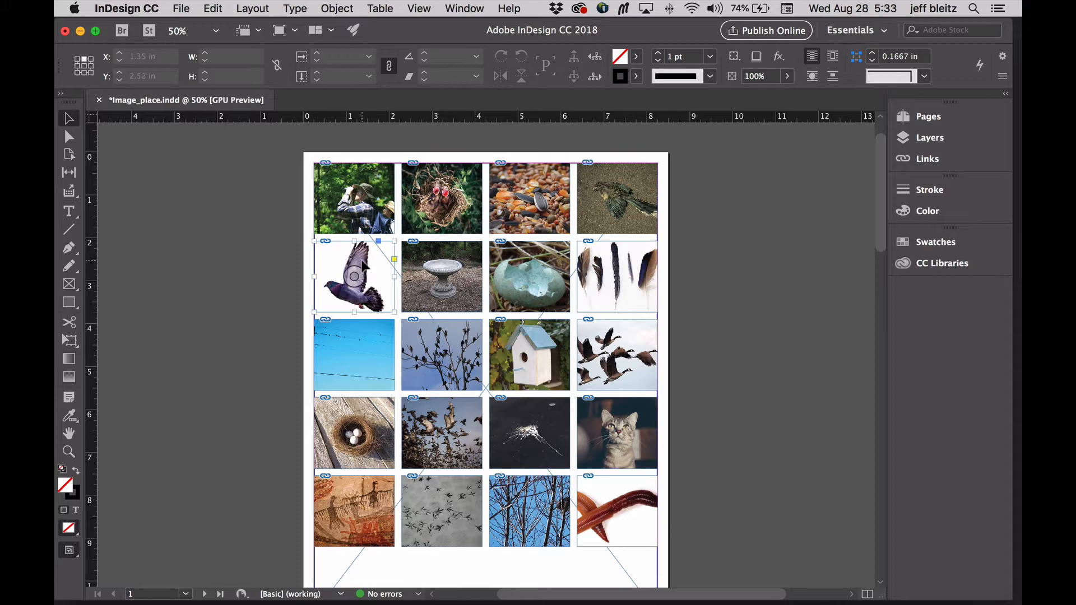
right_click(363, 266)
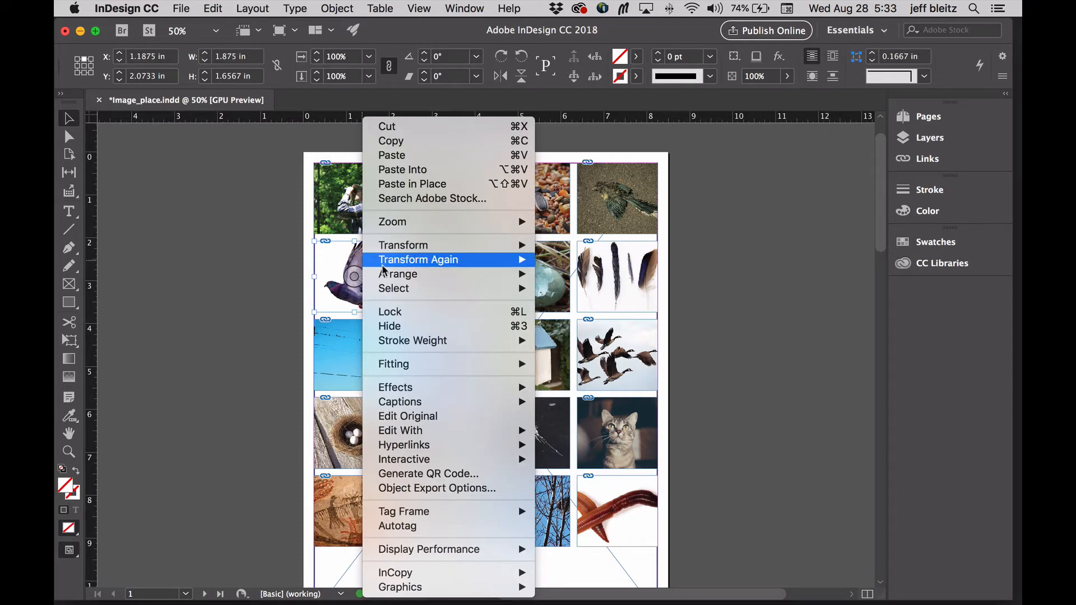
mouse_move(453, 371)
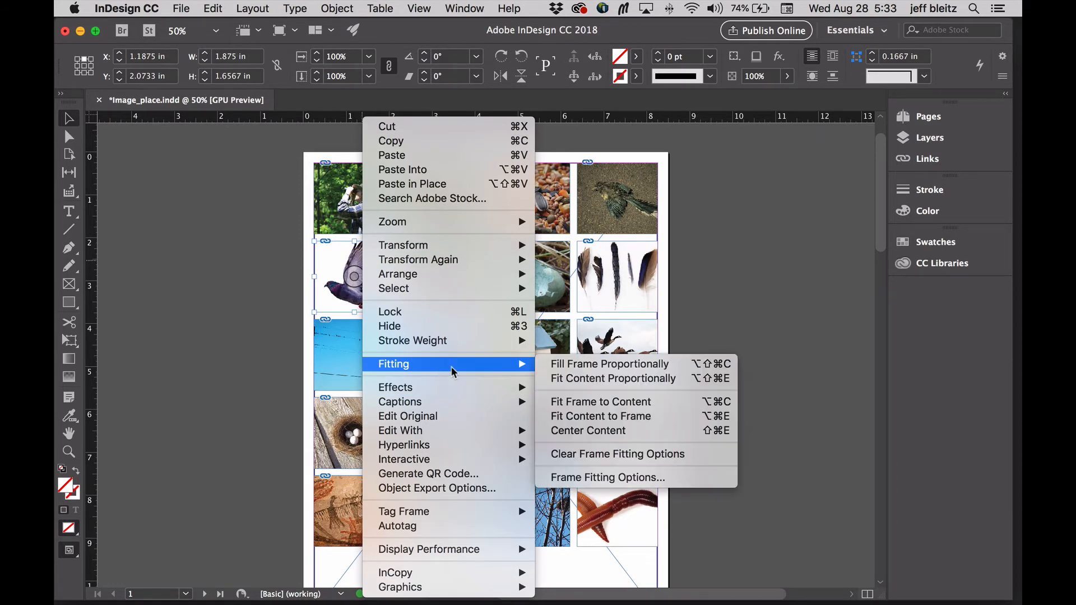
left_click(633, 381)
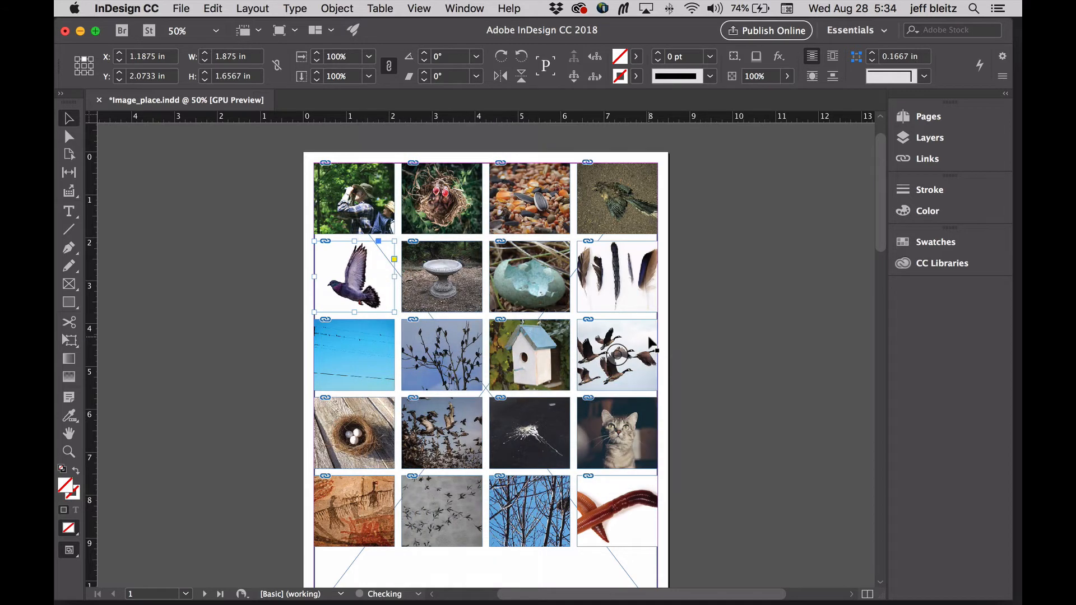
- Apply Fit Content Proportionally to the image of feathers at the end of the grid's second row
left_click(619, 303)
right_click(620, 298)
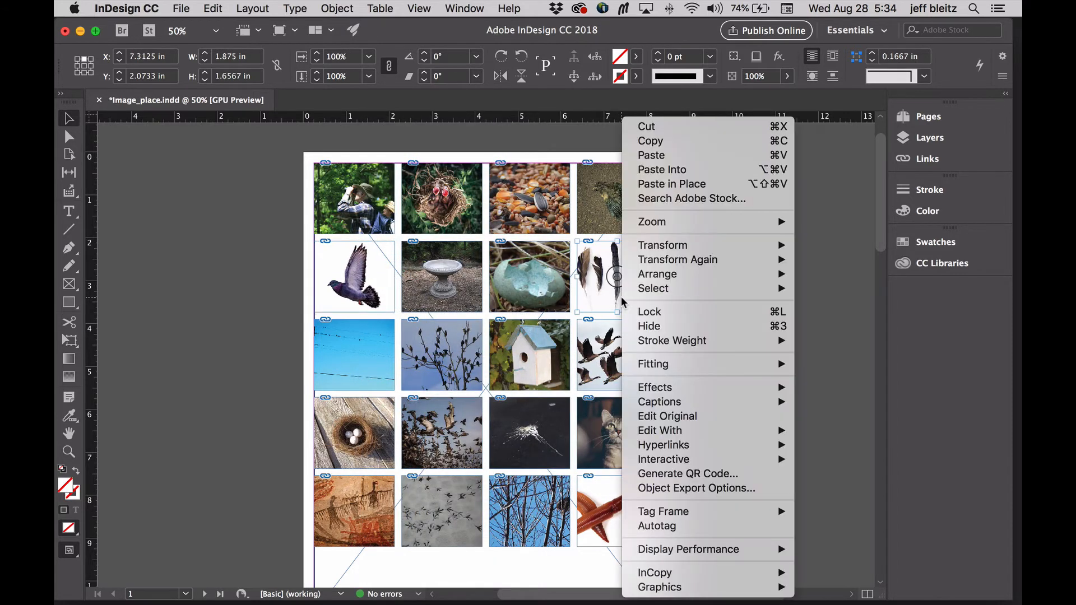
mouse_move(704, 366)
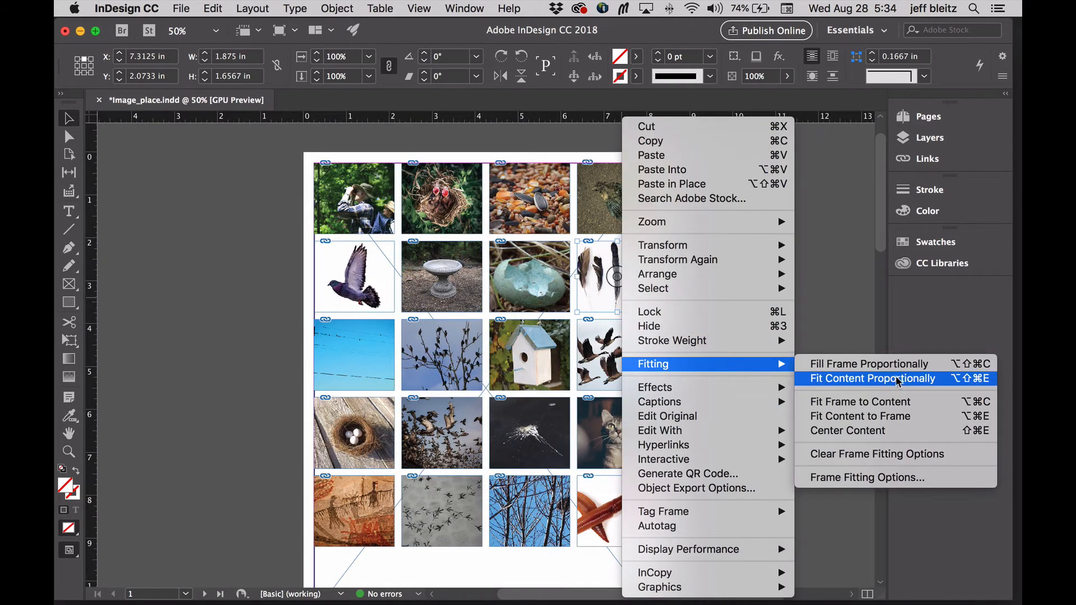
left_click(897, 381)
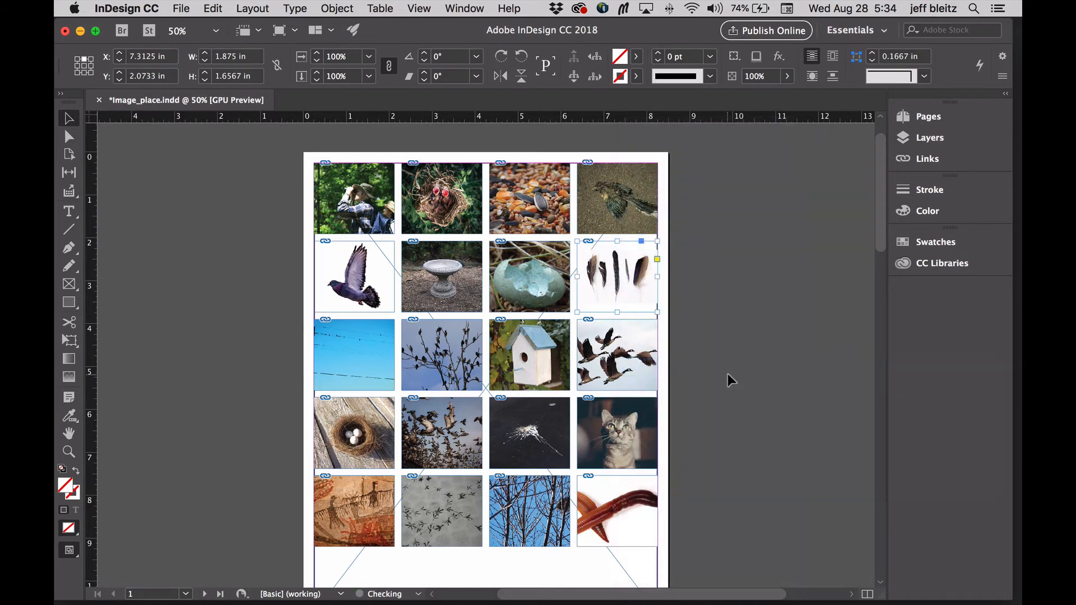
- Select the worm image at the end of the grid's last row and bring up its fitting choices
left_click(631, 496)
right_click(632, 496)
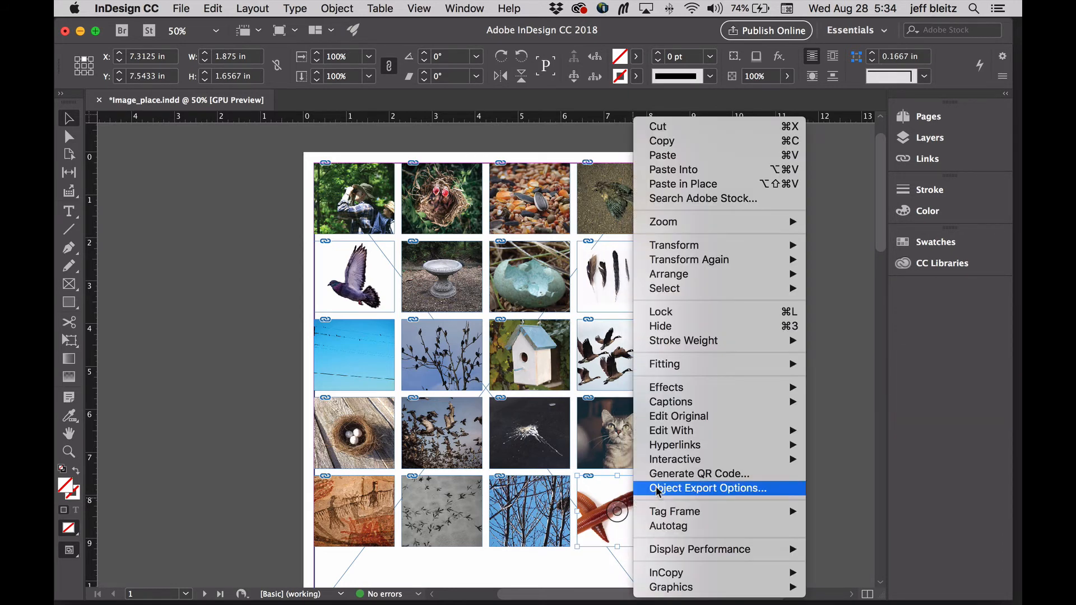
mouse_move(672, 364)
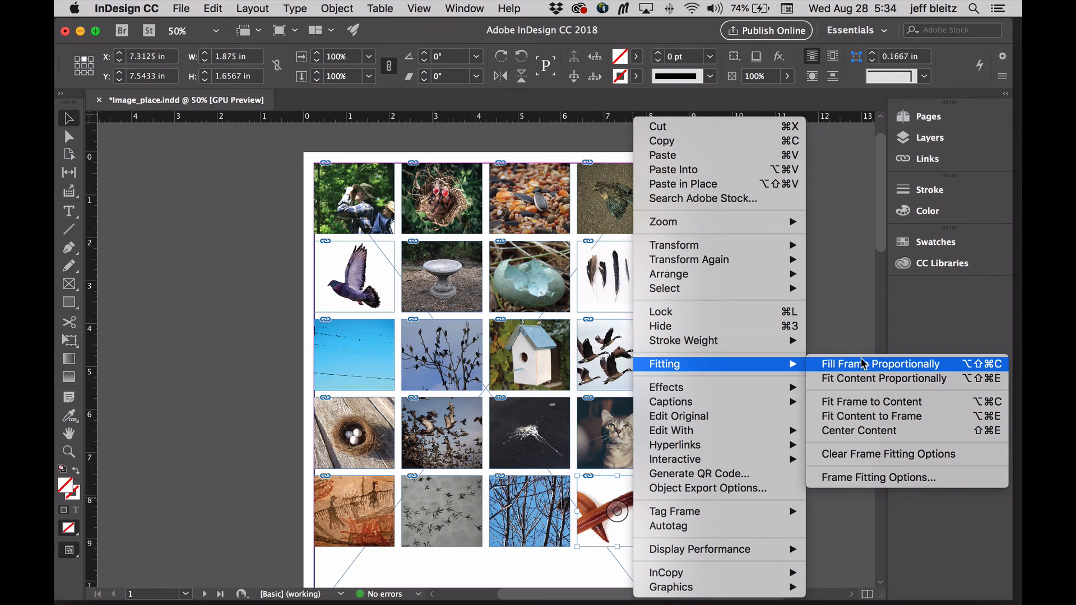